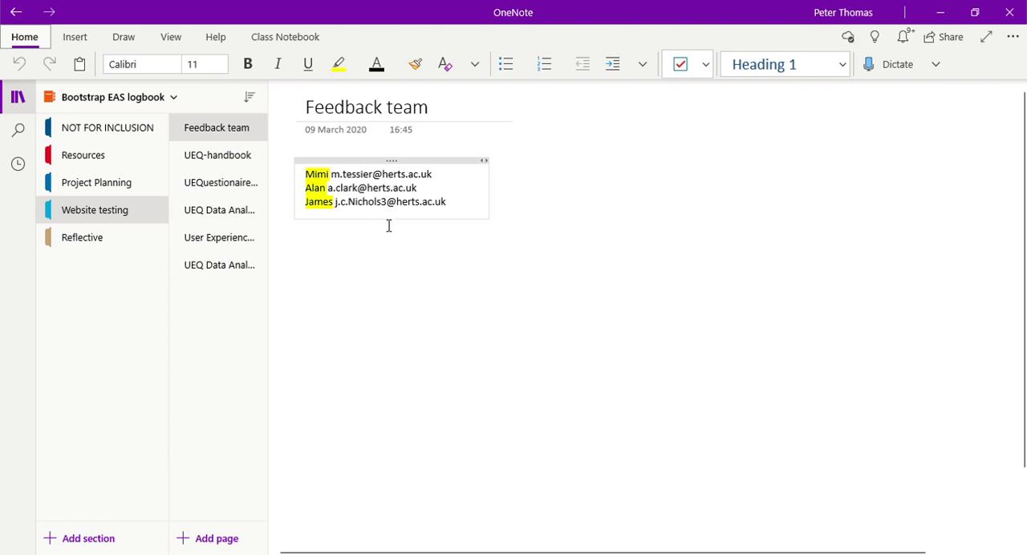
# Browse the UEQ-handbook and UEQuestionaire pages, ending on UEQ Data Analysis-short with its spreadsheet.
pyautogui.click(216, 155)
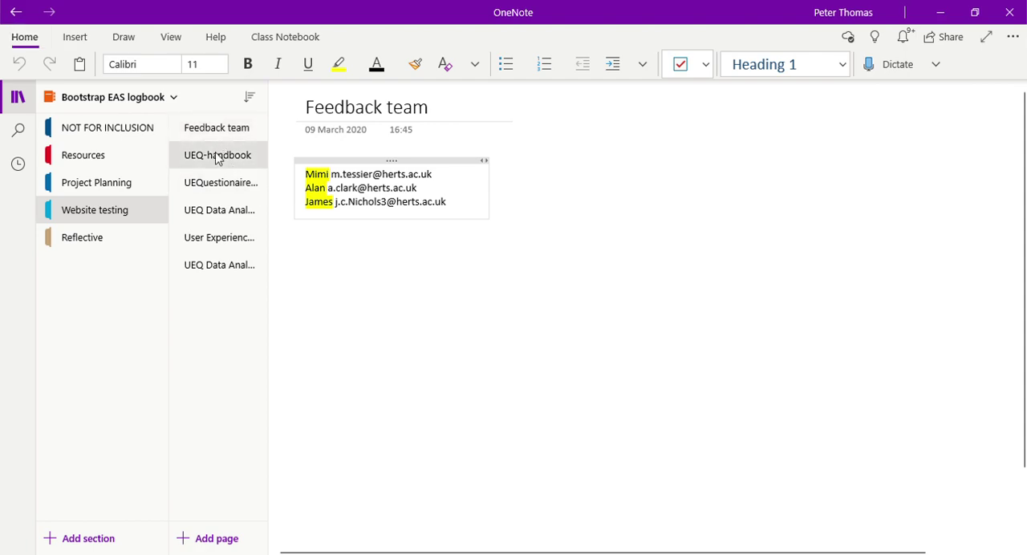
pyautogui.scroll(-5, 374, 322)
pyautogui.scroll(-5, 374, 321)
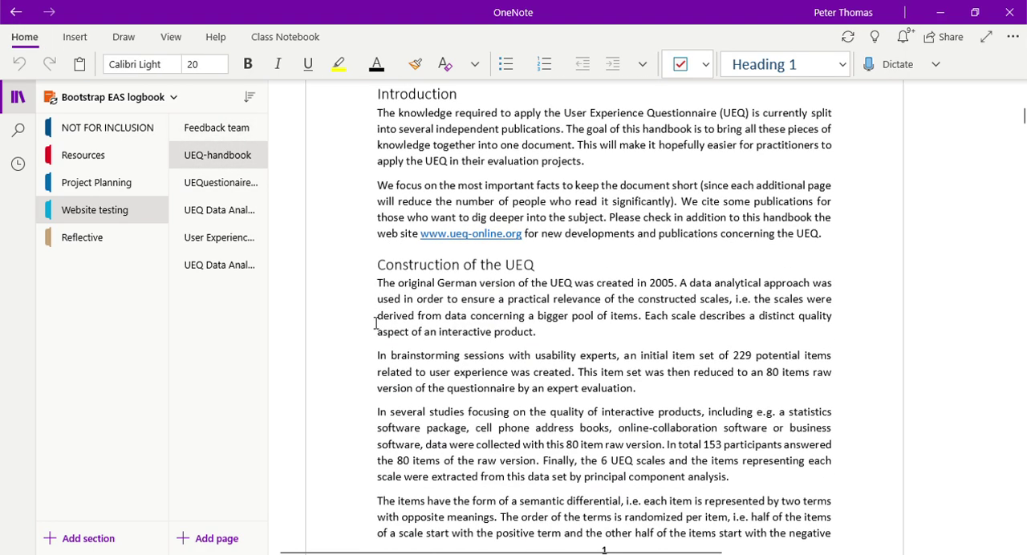
pyautogui.scroll(5, 374, 321)
pyautogui.scroll(5, 375, 322)
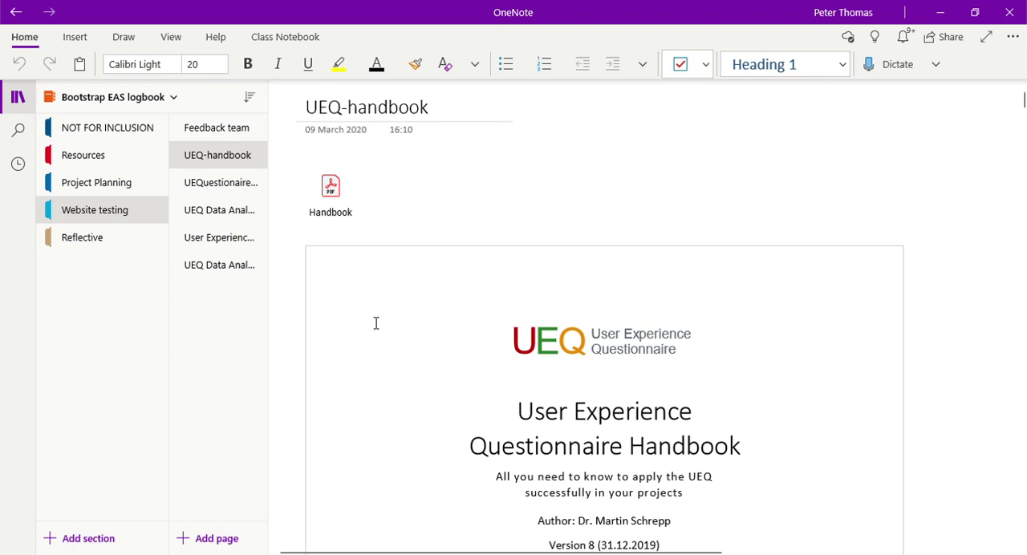
pyautogui.click(220, 182)
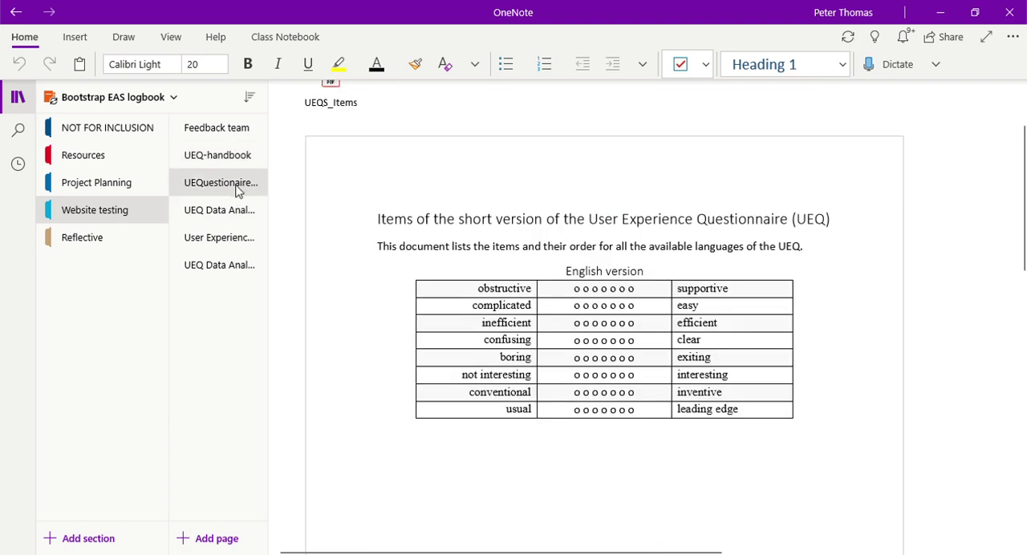
pyautogui.click(234, 213)
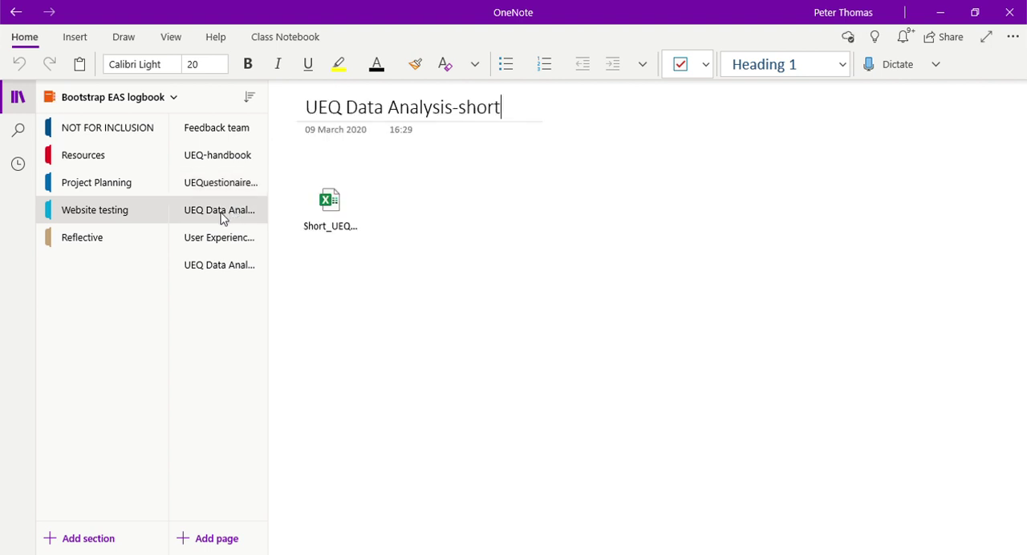
# Switch to the Reflective section to view the dated website-research entries on Notes and ideas.
pyautogui.click(105, 239)
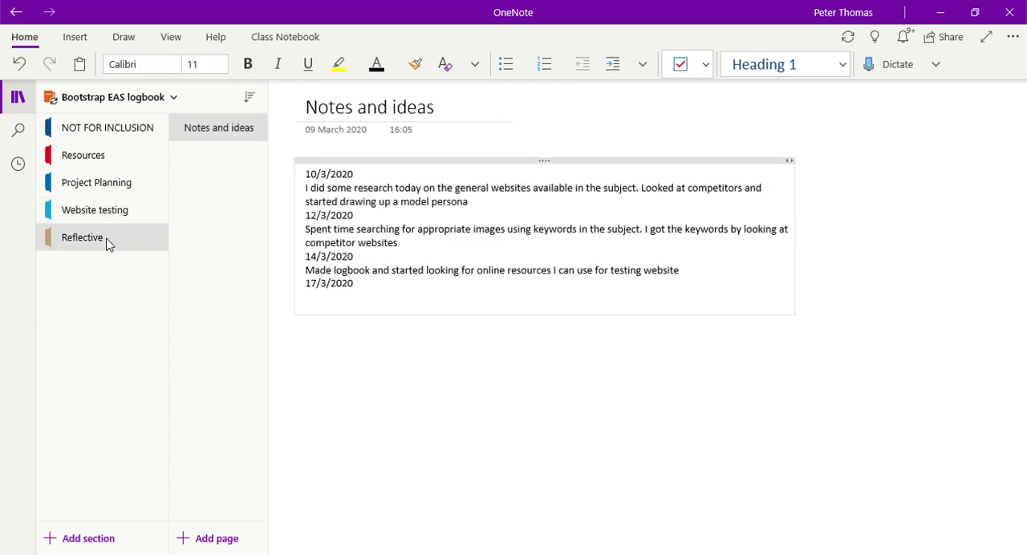